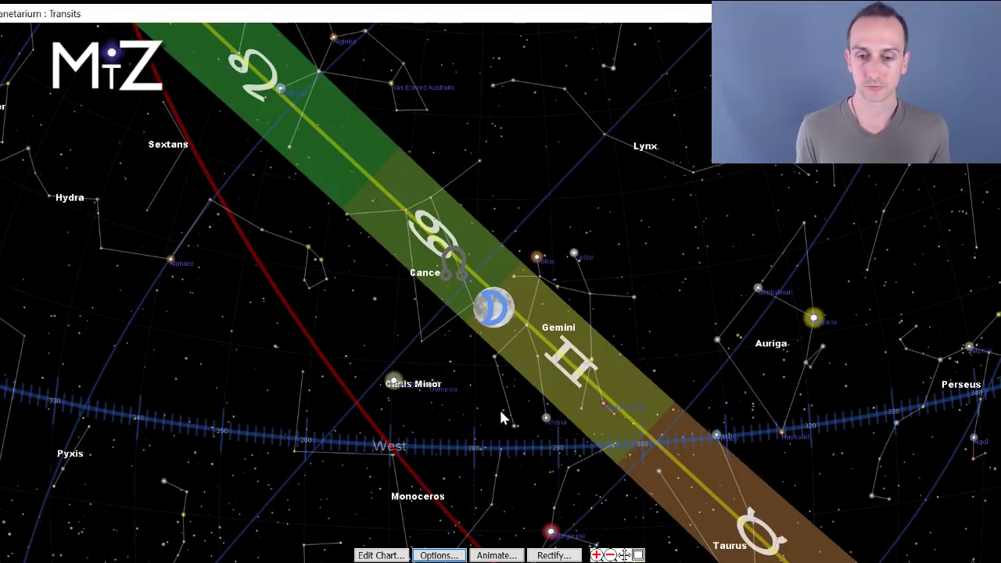
Shift the view down and right, with the graph's date line at 30 Oct 2018 01:53
drag(398, 362, 443, 405)
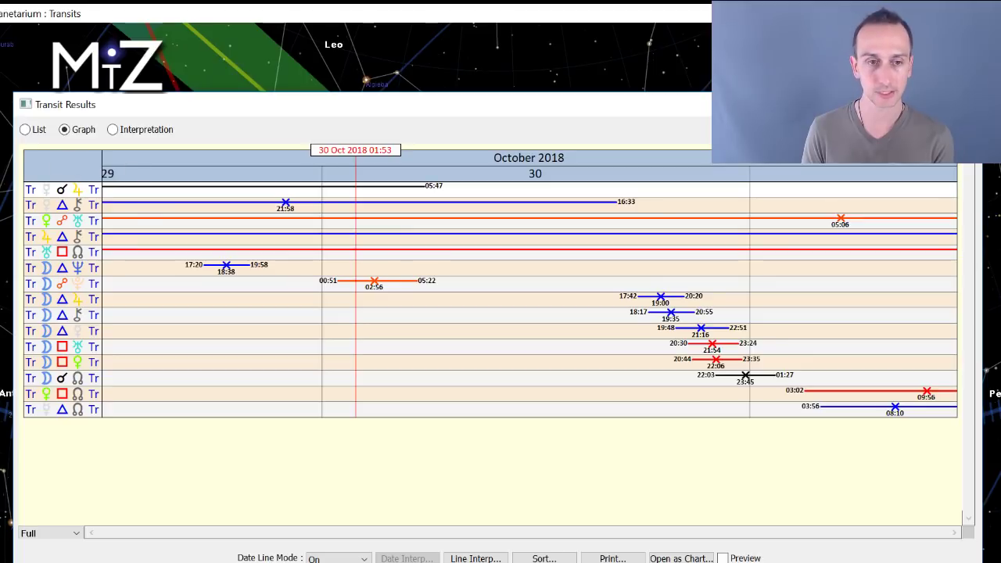
Move the date line from 29 Oct 22:03 to about 09:00 on 30 Oct, highlighting the Moon trine and Jupiter trine Chiron rows
drag(265, 352, 283, 344)
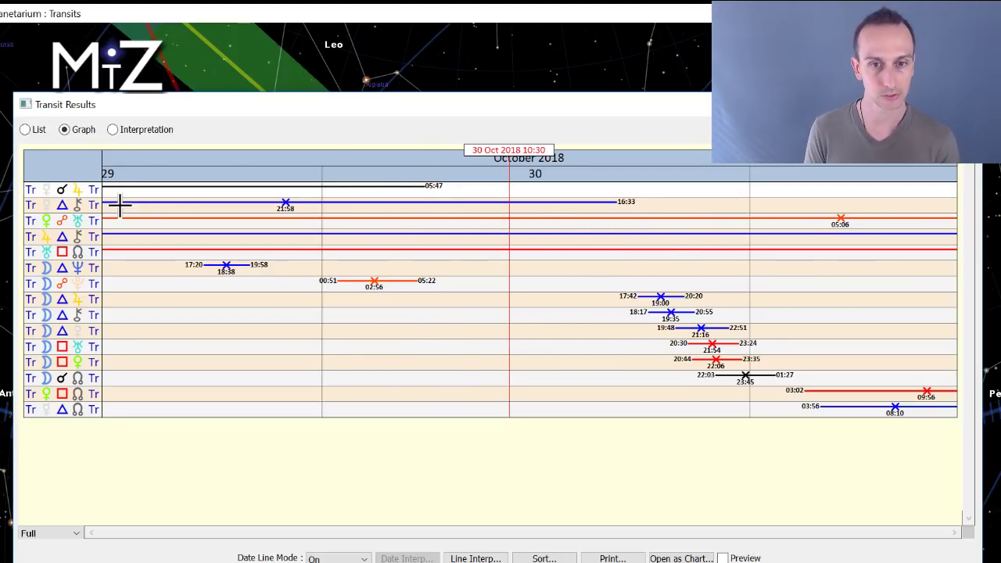
click(290, 323)
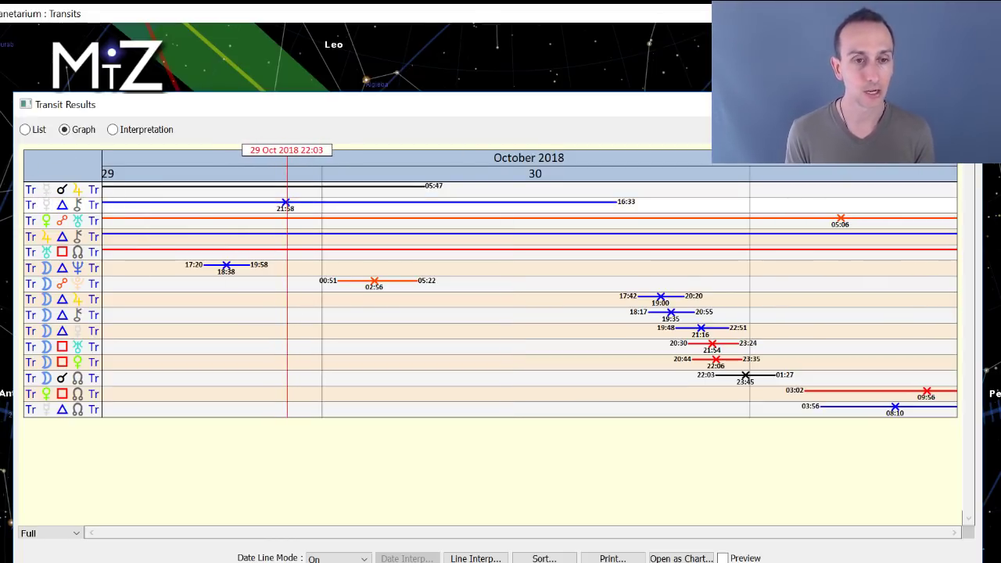
drag(333, 304, 460, 340)
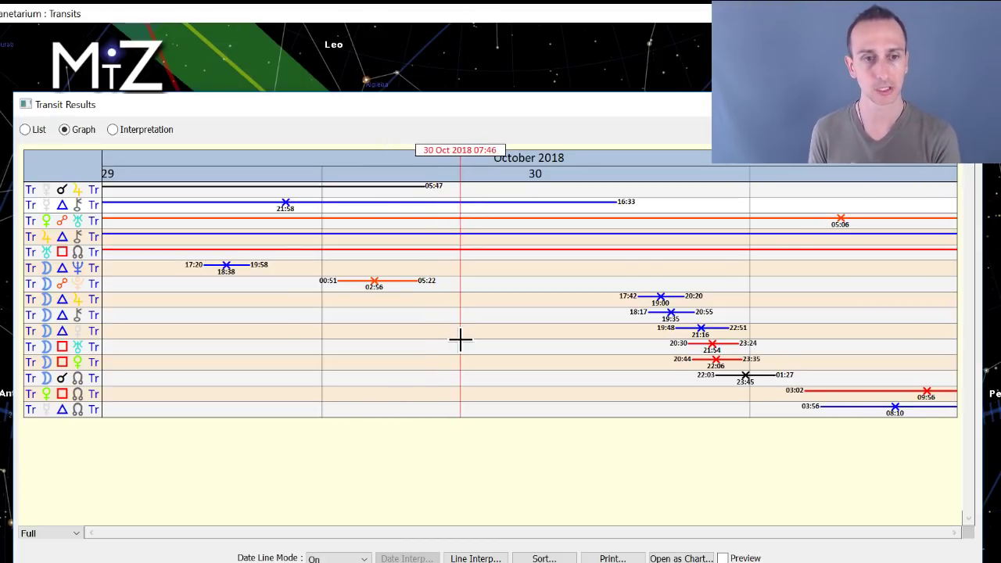
mouse_move(461, 340)
mouse_down()
mouse_move(484, 335)
mouse_move(486, 351)
mouse_up()
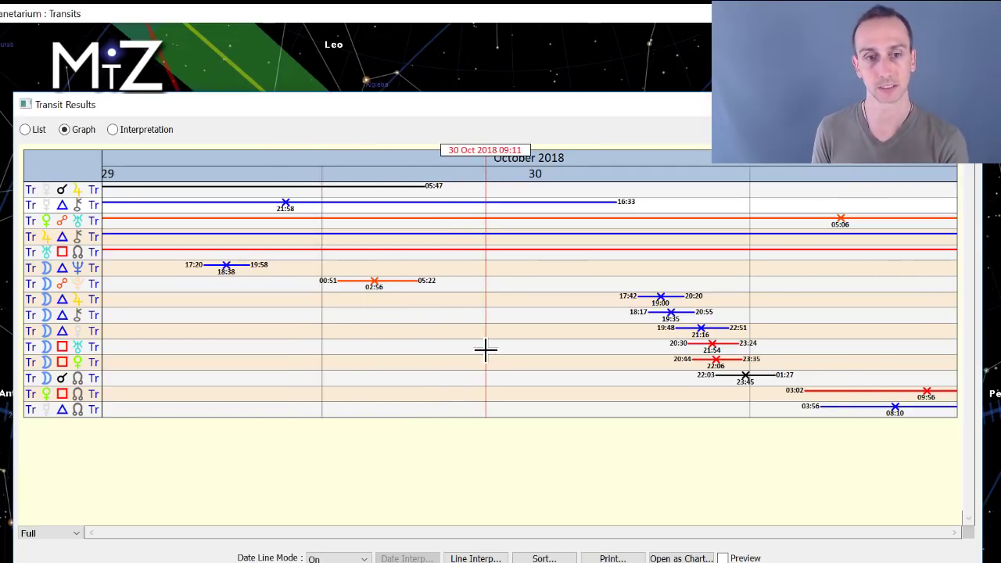
click(124, 238)
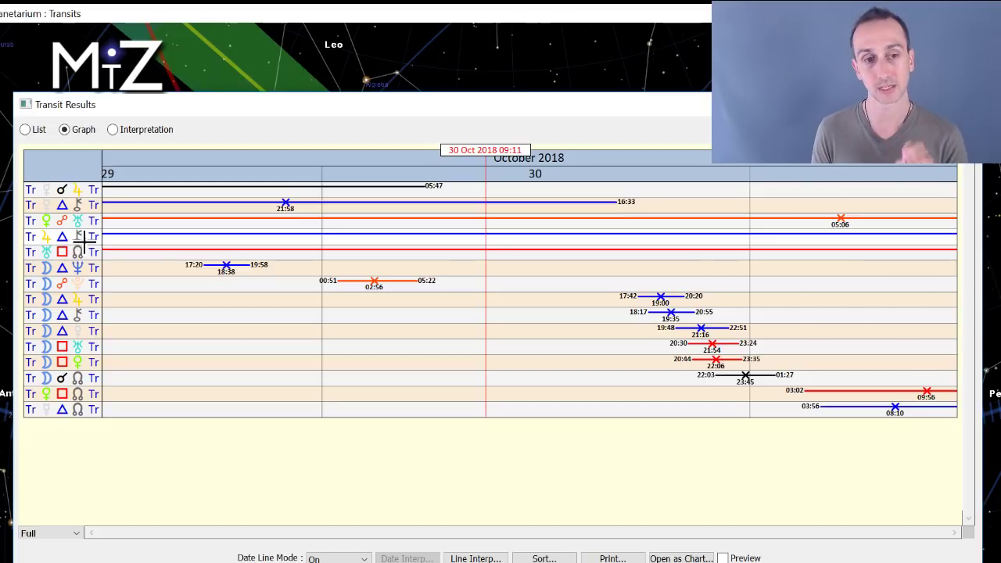
click(84, 237)
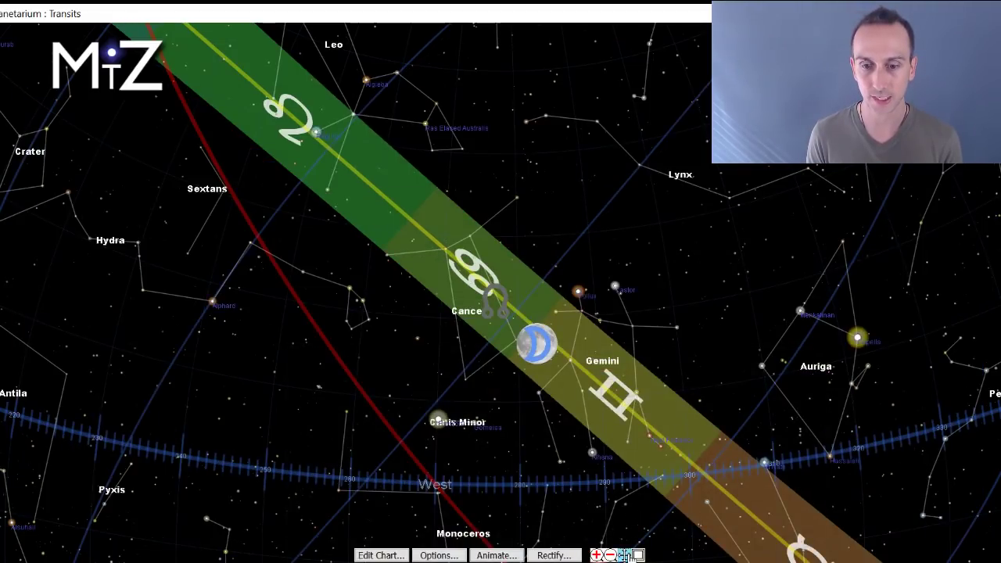
Pan to Virgo and Libra, select Venus, then set the graph's date line to 30 Oct 10:39
mouse_move(125, 67)
mouse_down()
mouse_move(478, 266)
mouse_move(767, 277)
mouse_up()
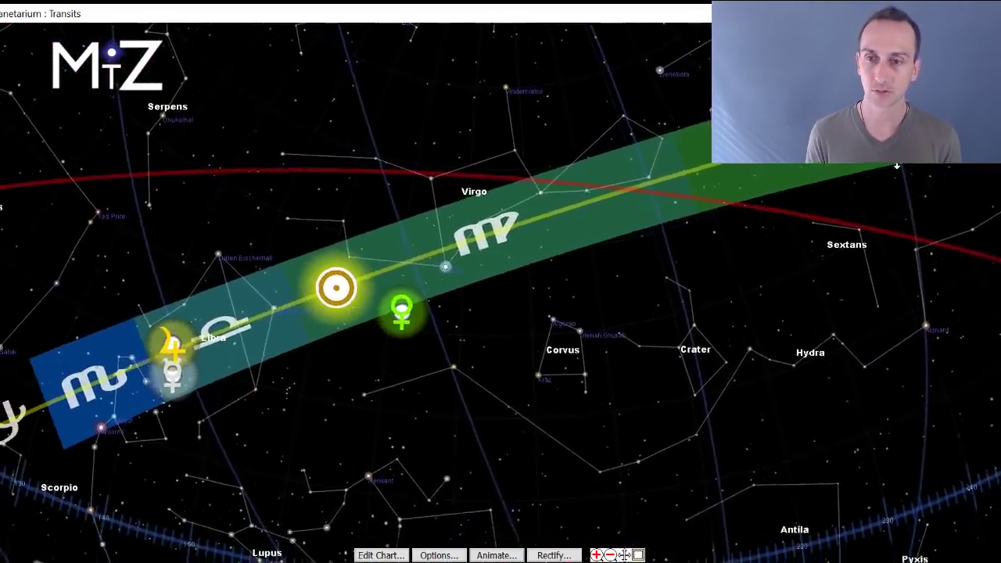
drag(657, 281, 689, 285)
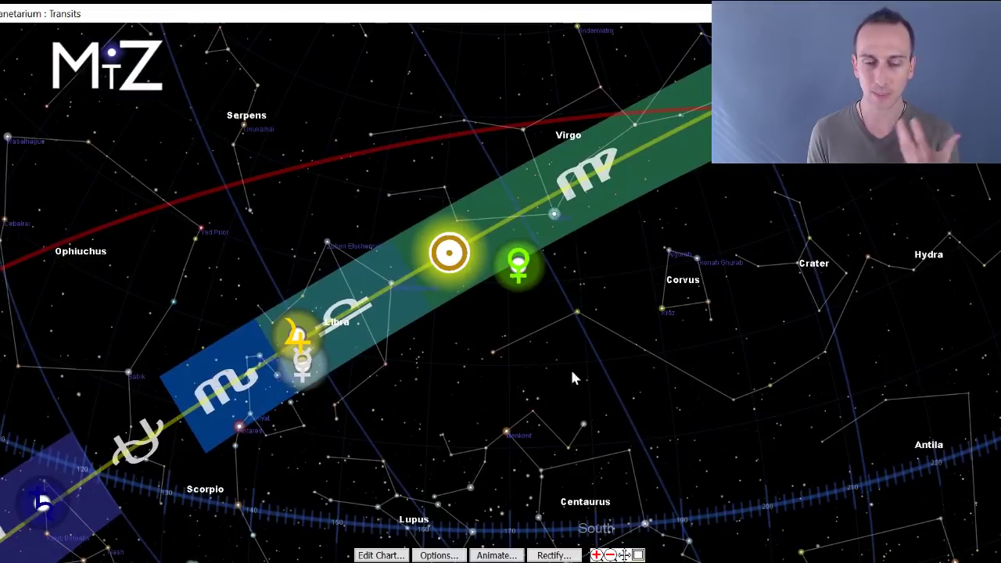
click(518, 262)
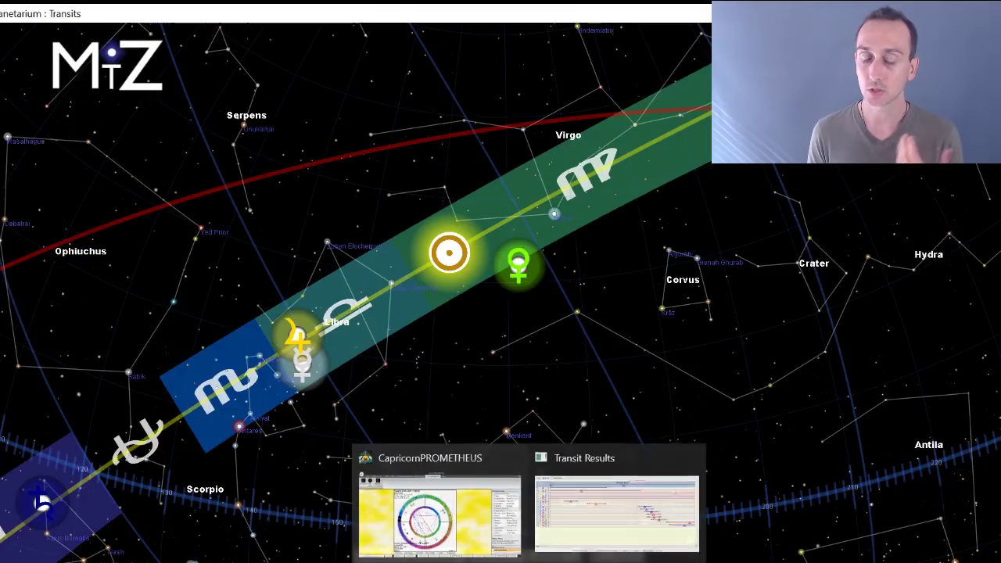
click(618, 509)
drag(406, 391, 511, 407)
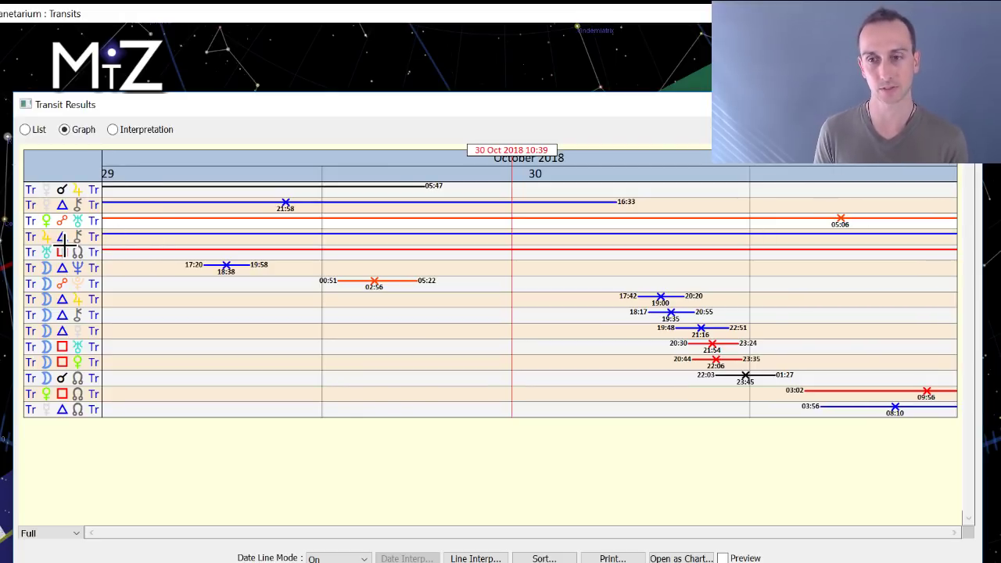
Slide the date line to 30 Oct evening and highlight the Uranus opposition row
mouse_move(453, 336)
mouse_down()
mouse_move(680, 386)
mouse_move(834, 395)
mouse_move(569, 353)
mouse_up()
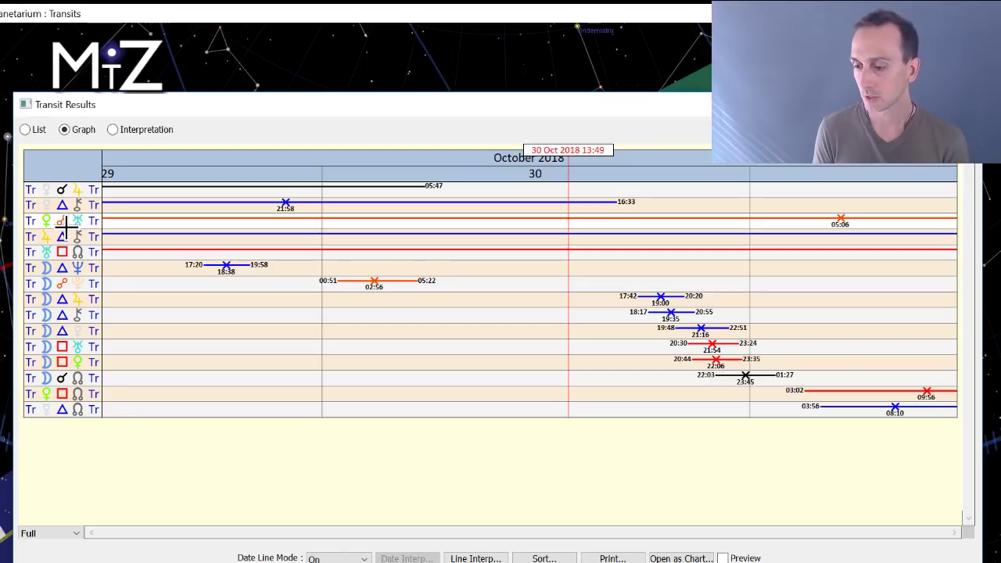
click(79, 220)
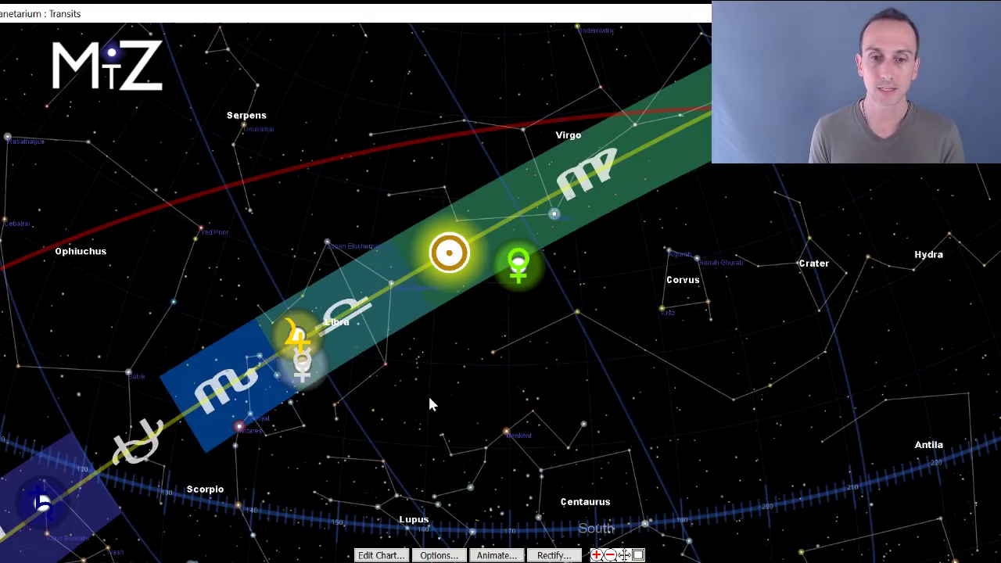
Reopen Transit Results, move the date line to 30 Oct 08:58, and close it
click(610, 500)
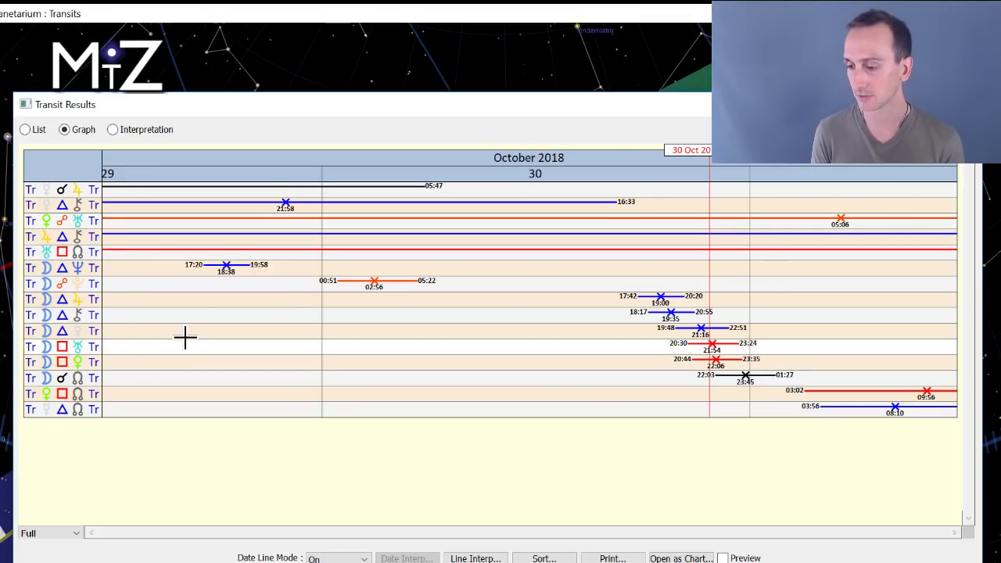
mouse_move(634, 344)
mouse_down()
mouse_move(361, 343)
mouse_move(429, 366)
mouse_move(482, 367)
mouse_up()
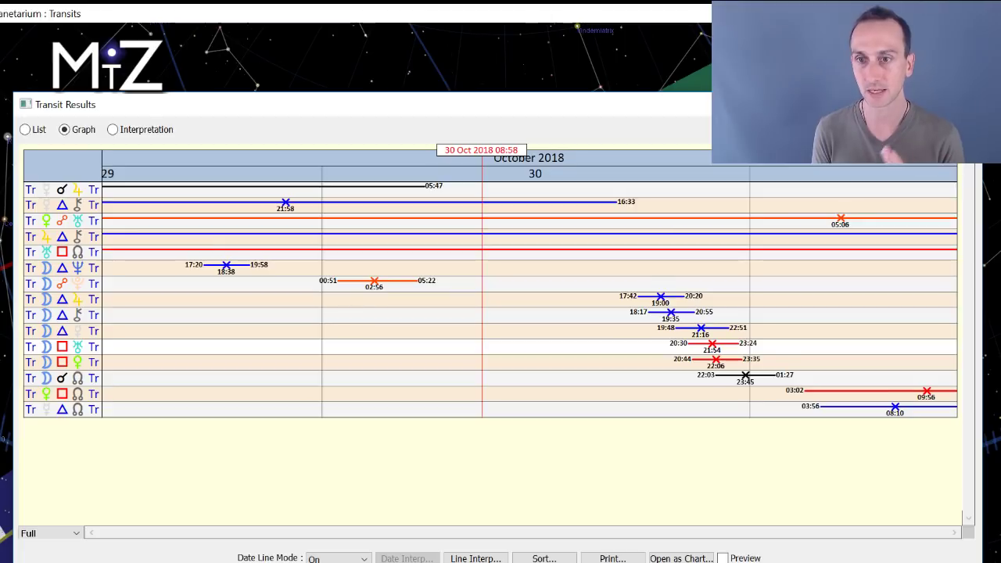
key(Escape)
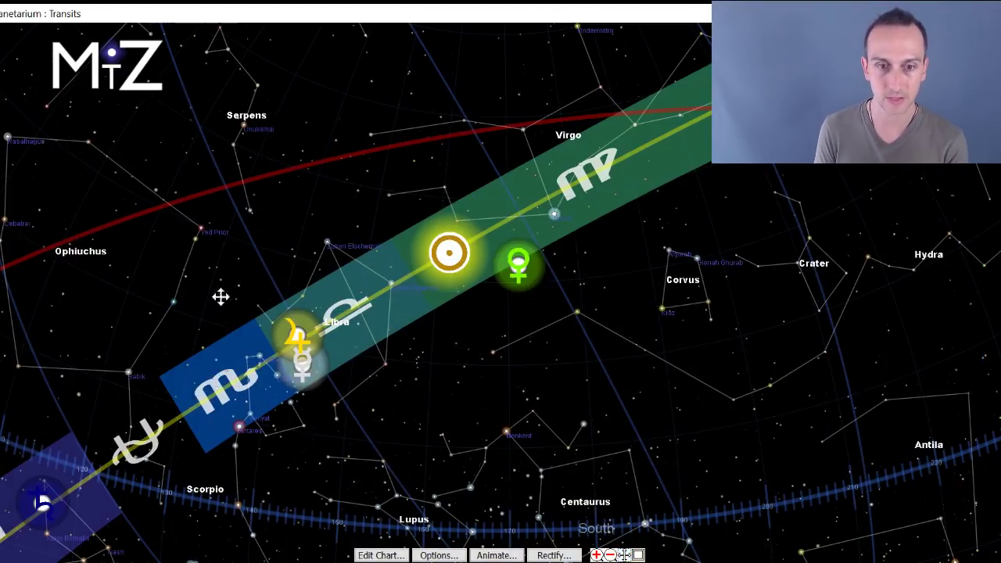
Pan the sky chart back to Cancer and Gemini, centring the Moon between them
drag(469, 348, 383, 368)
drag(469, 313, 34, 89)
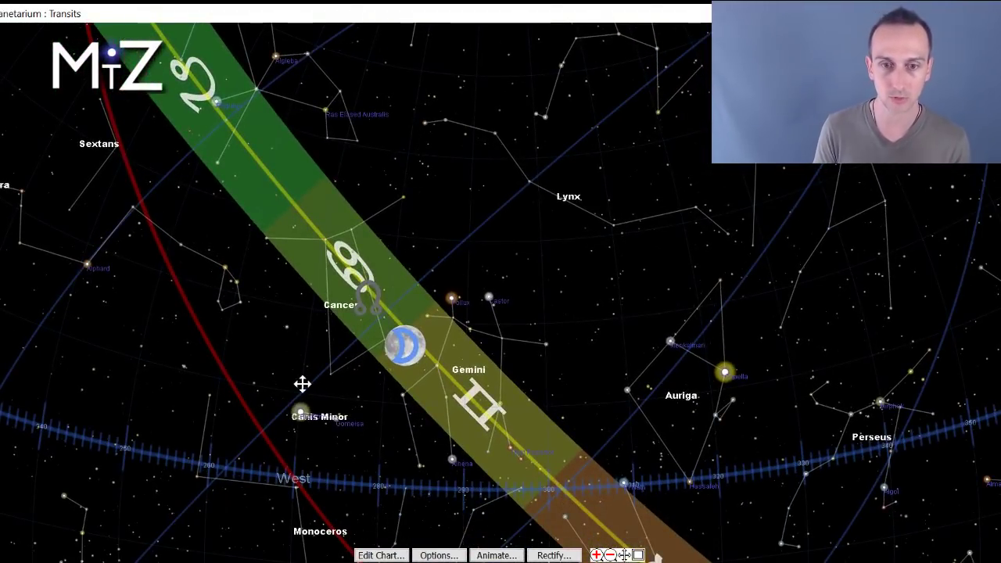
drag(304, 383, 375, 384)
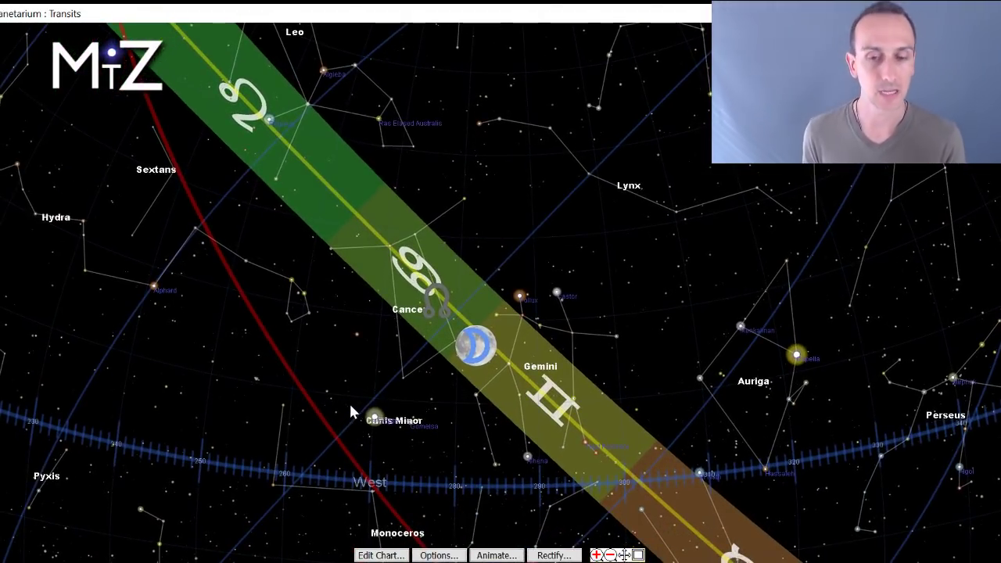